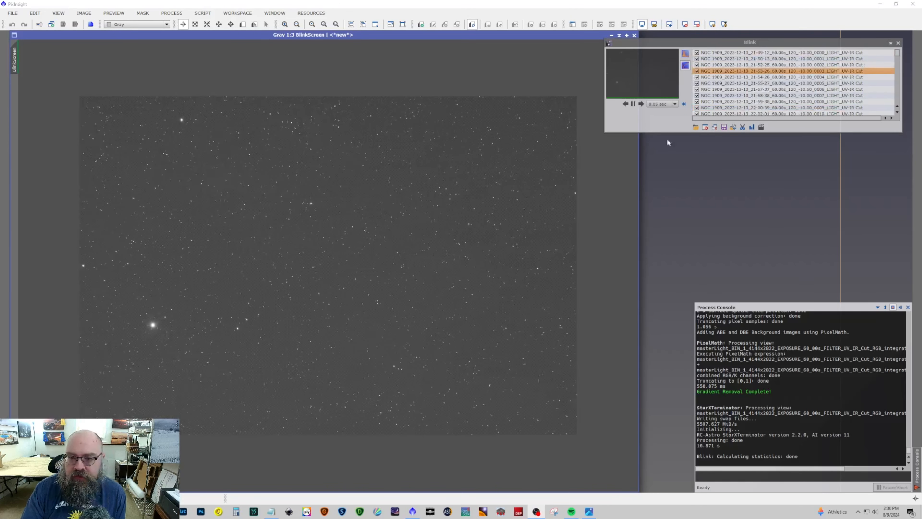
Step: Pause the Blink playback of the NGC 1909 light frames
left_click(633, 103)
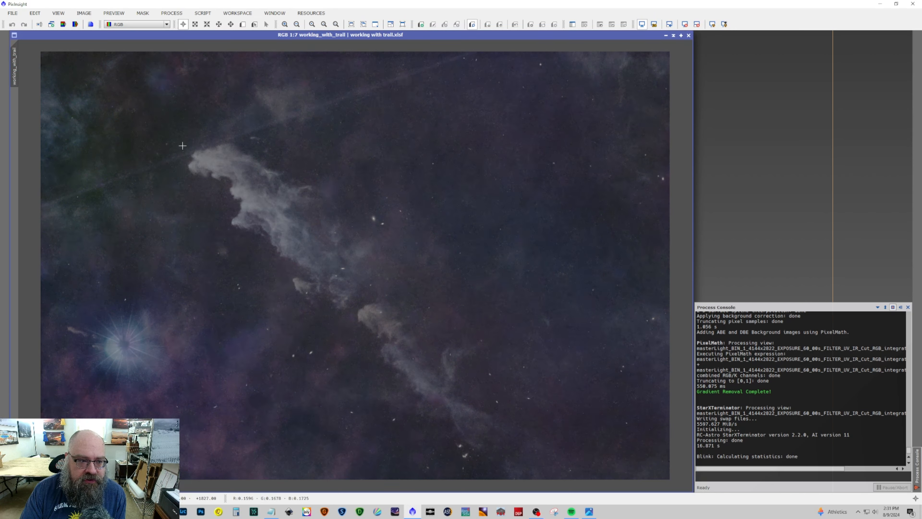
Step: Close the working_with_trail image and open the WeightedBatchPreprocessing script
left_click(688, 35)
left_click(203, 12)
mouse_move(236, 24)
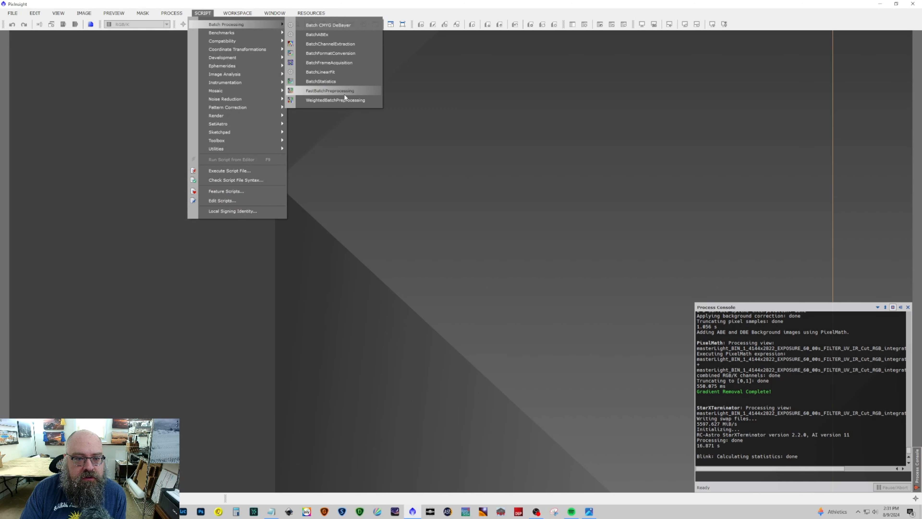
left_click(346, 100)
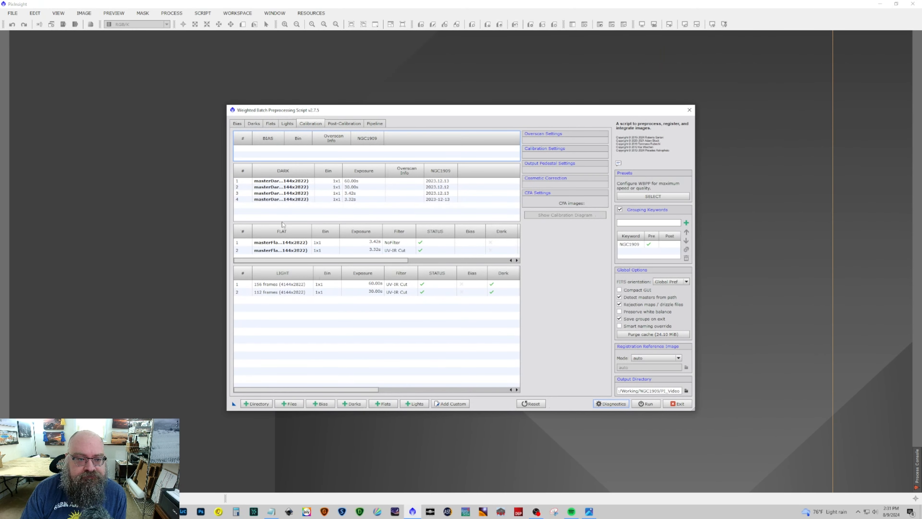
Step: Examine the dark frames and master darks loaded for each exposure time in the preprocessing script
left_click(253, 123)
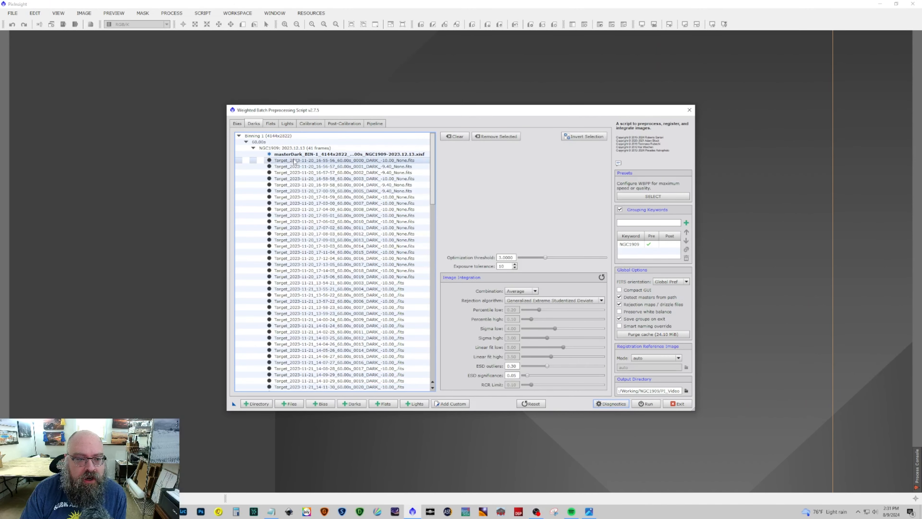
scroll(296, 165, "down", 10)
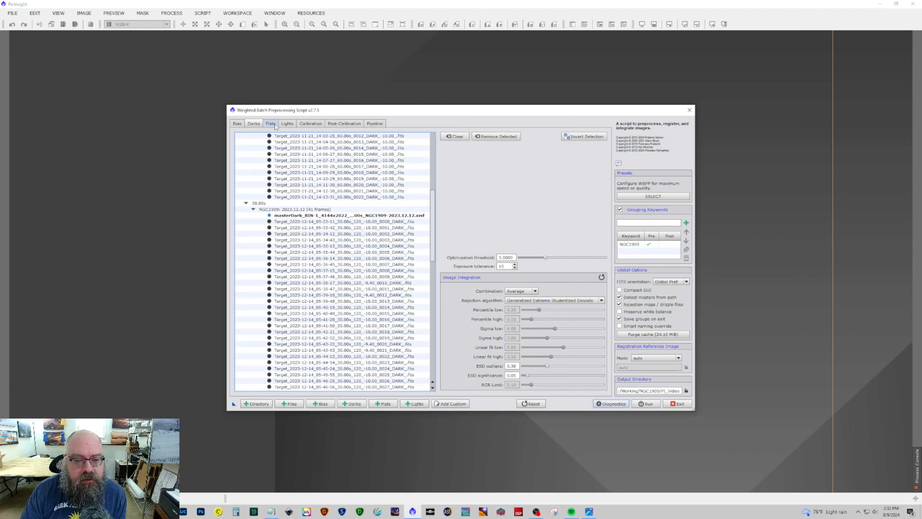
scroll(376, 218, "up", 1)
scroll(376, 217, "up", 3)
scroll(376, 218, "down", 5)
scroll(376, 218, "up", 1)
scroll(376, 218, "up", 6)
scroll(376, 218, "down", 6)
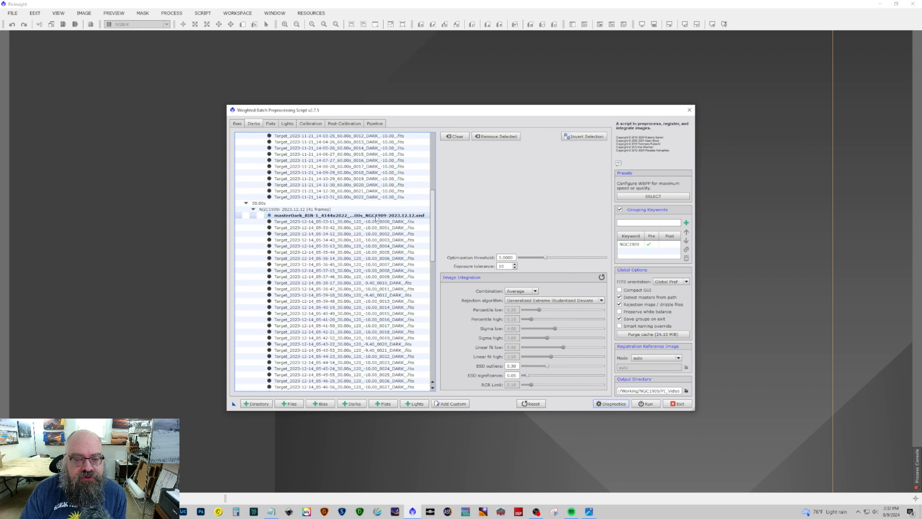
scroll(376, 218, "down", 12)
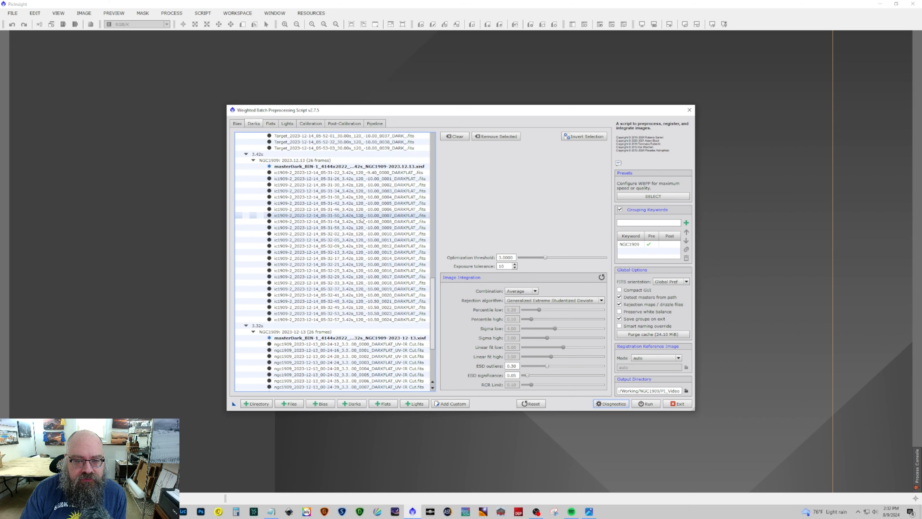
scroll(358, 220, "down", 3)
Step: Examine the flat frames and light frames loaded in the preprocessing script
left_click(271, 123)
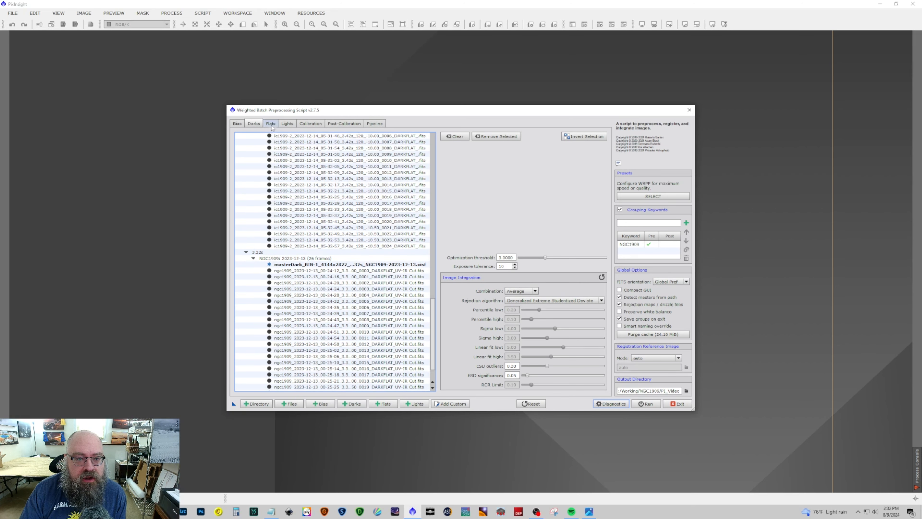
scroll(362, 189, "down", 3)
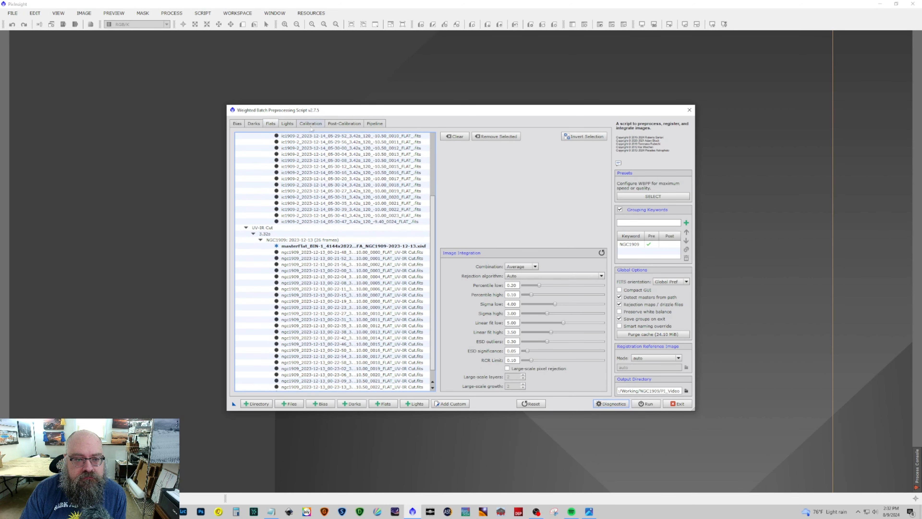
left_click(288, 123)
scroll(351, 179, "down", 3)
scroll(352, 179, "down", 10)
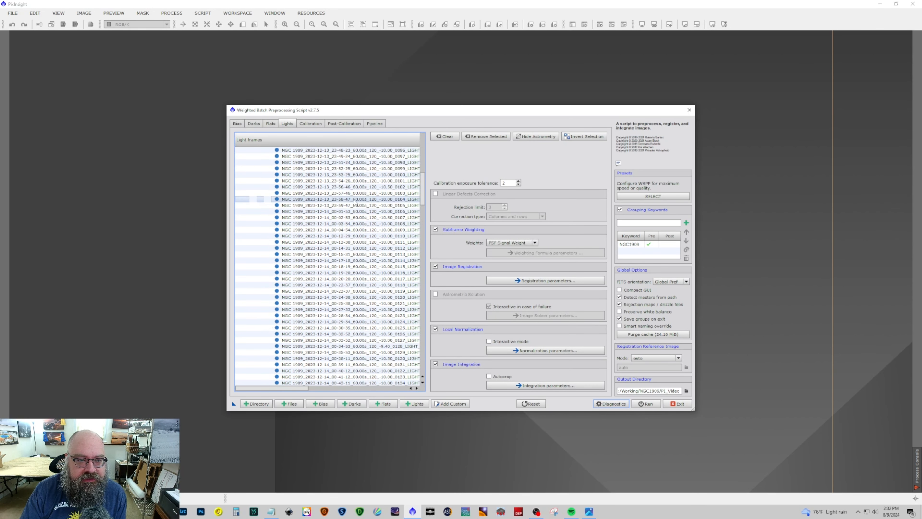
Step: Show the calibration overview and widen the script window until all columns of the light frames table fit
left_click(310, 124)
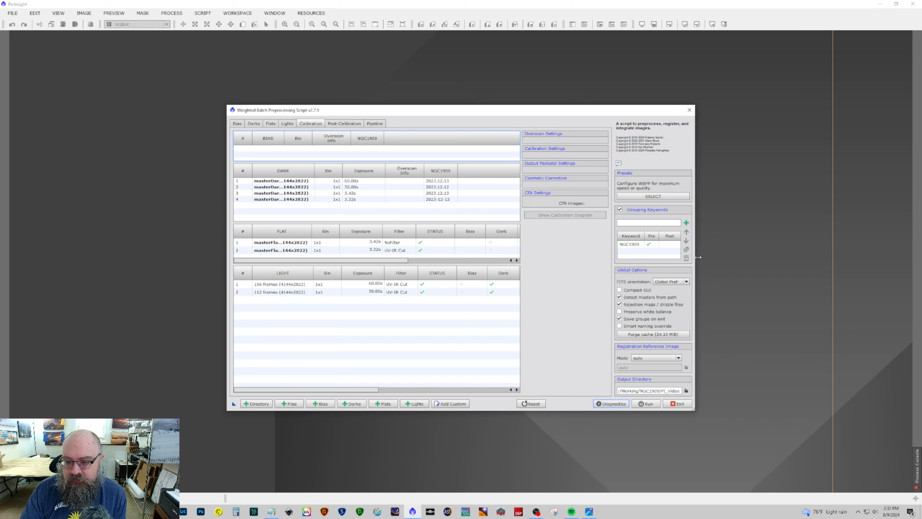
left_click_drag(697, 257, 895, 258)
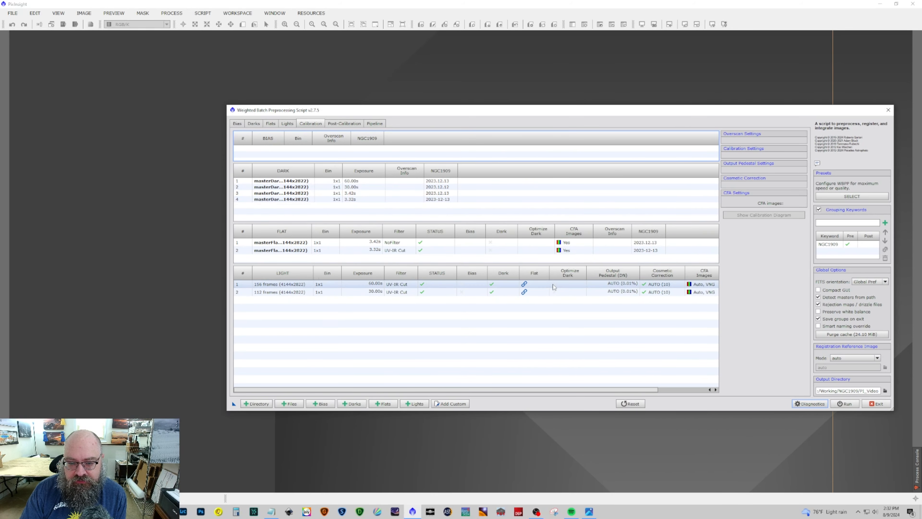
left_click_drag(604, 114, 460, 79)
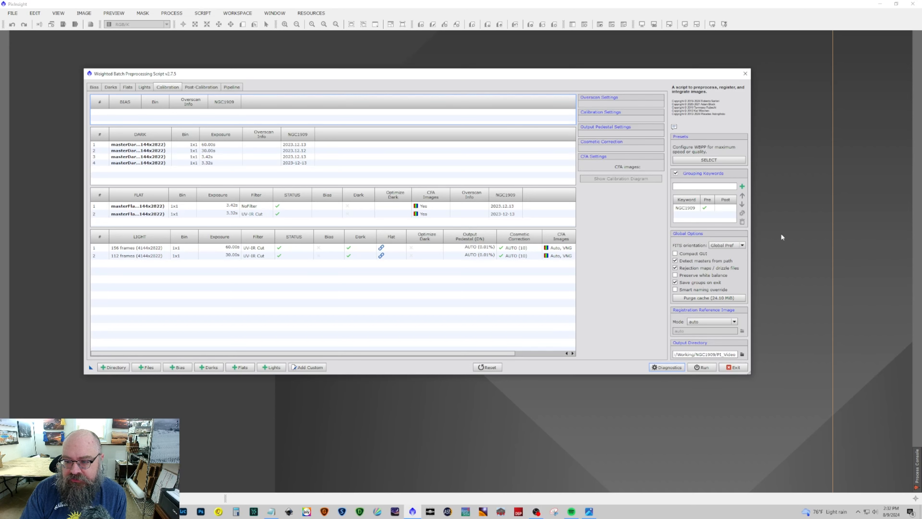
left_click_drag(752, 221, 835, 221)
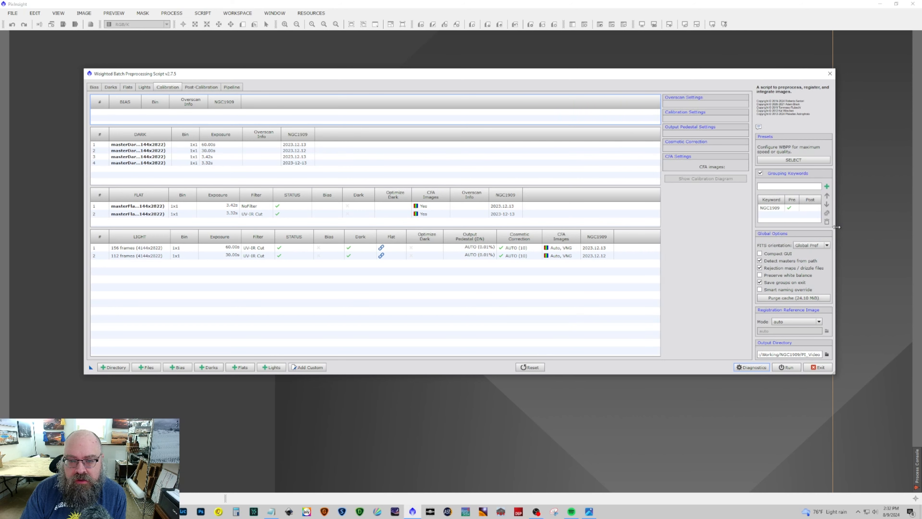
Step: Review the Image Registration parameters for the light frames and close them again
left_click(144, 87)
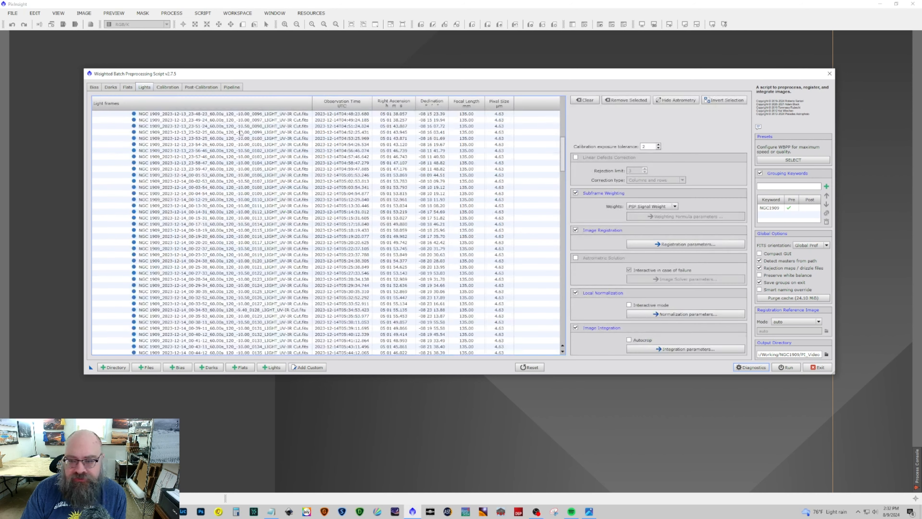
left_click(631, 244)
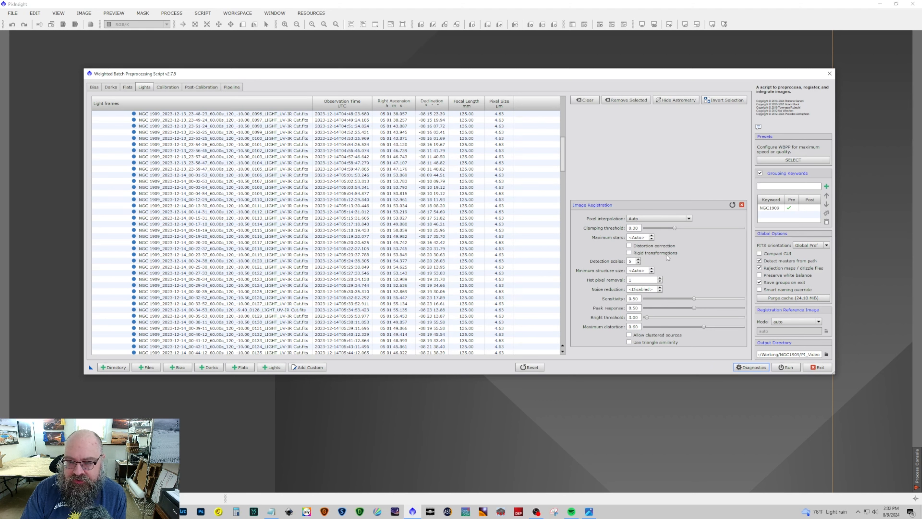
left_click(742, 204)
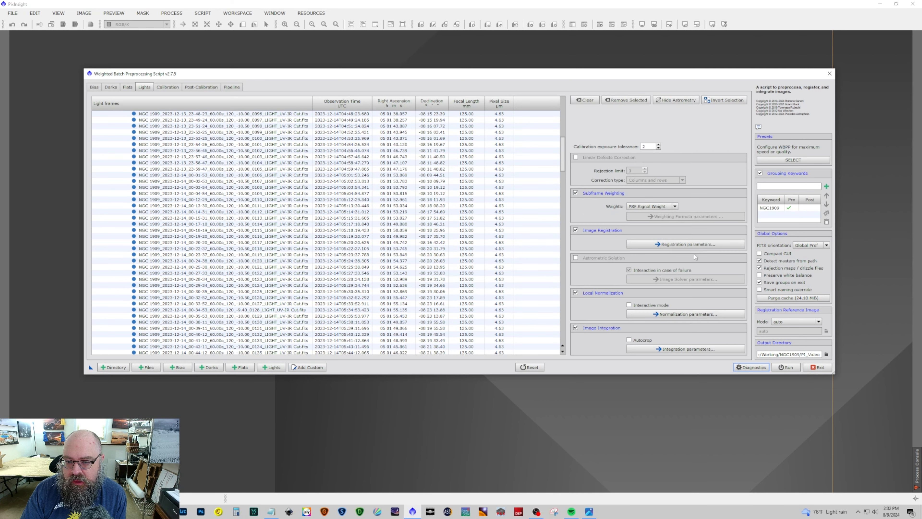
Step: Apply the Maximum quality preset while reviewing the Local Normalization parameters, and close those parameters
left_click(668, 312)
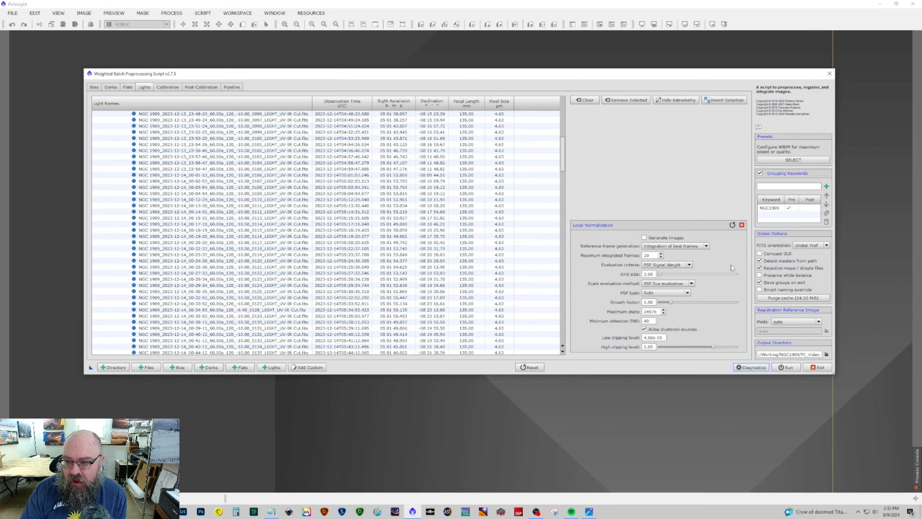
left_click(780, 161)
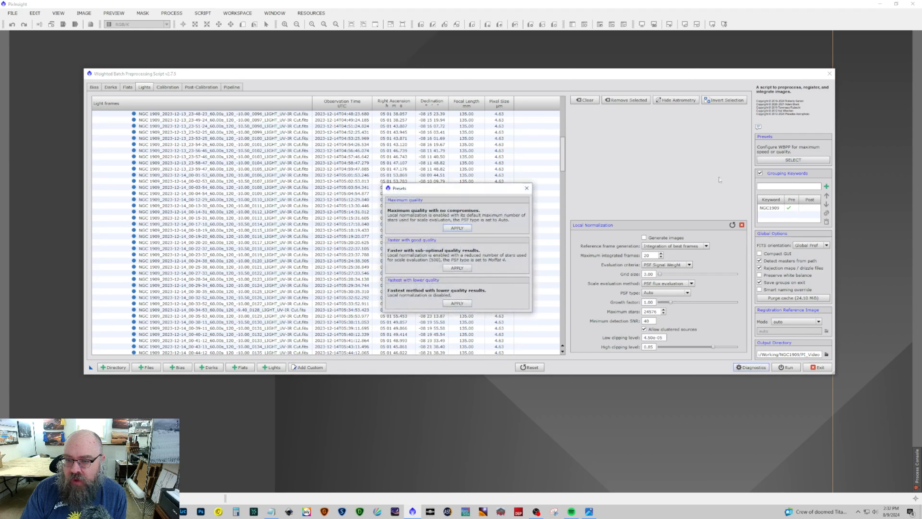
left_click(457, 228)
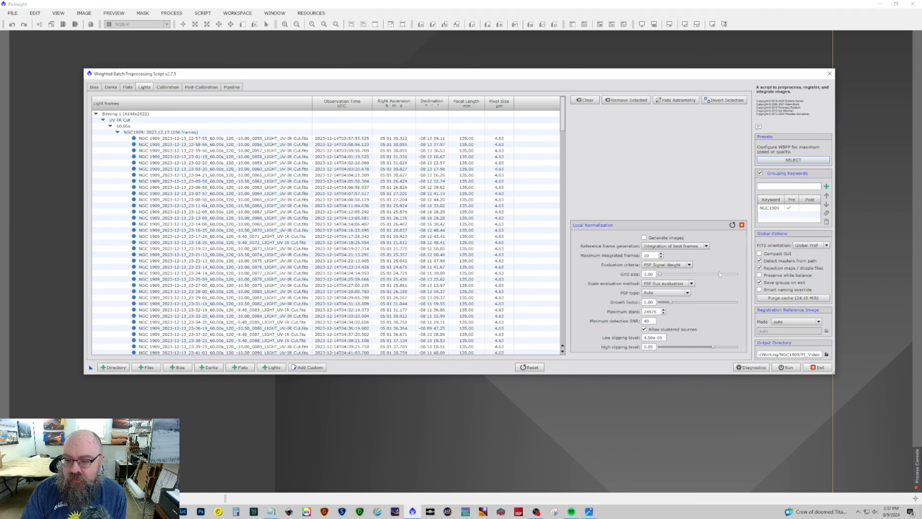
left_click(741, 225)
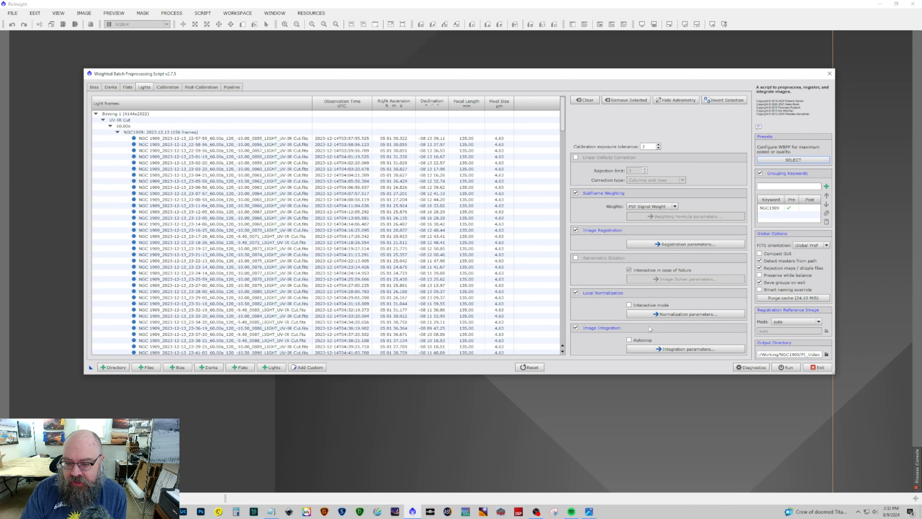
Step: Review the light frames' Image Integration rejection parameters and the post-calibration drizzle settings
left_click(652, 349)
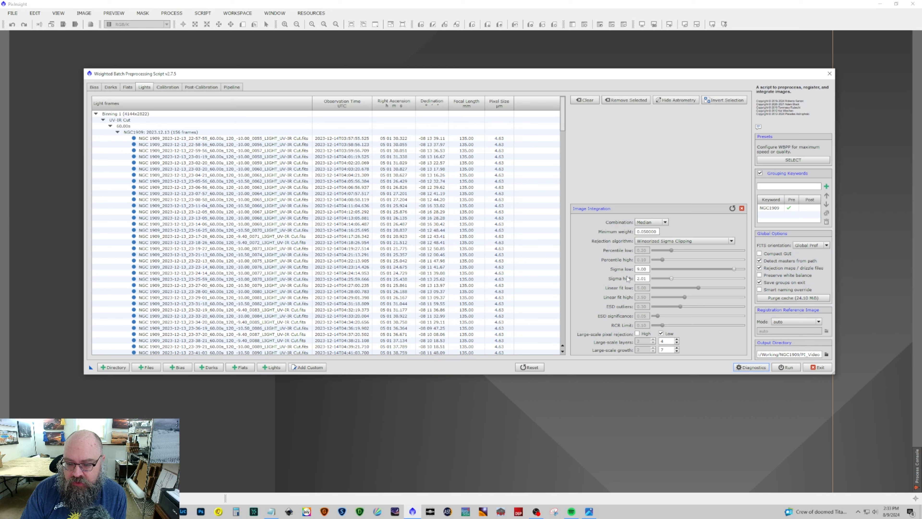
mouse_move(627, 279)
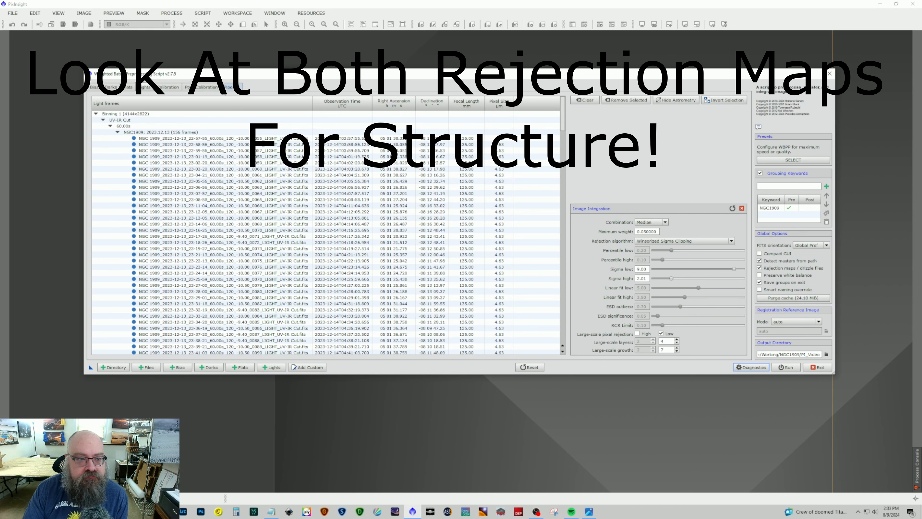
left_click(188, 88)
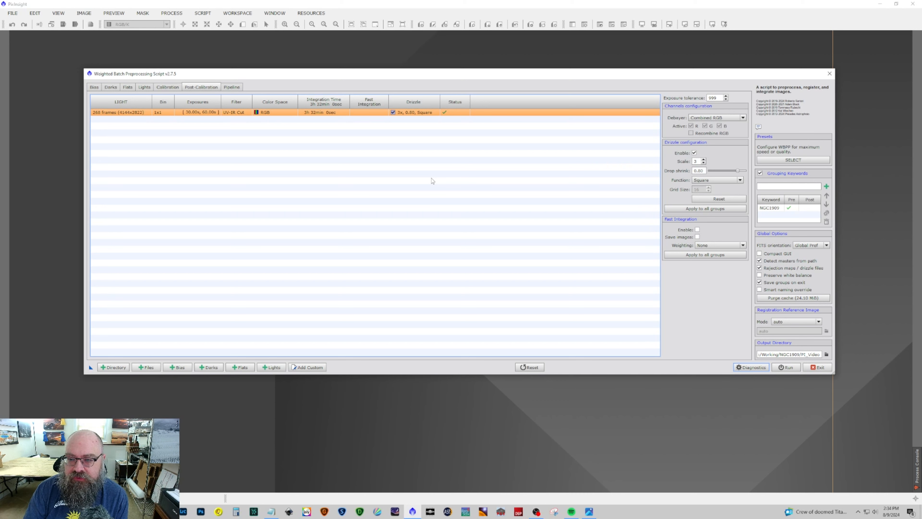
Step: Exit the preprocessing script and open masterLight_BIN-1_4144x2822_EXPOSURE-60.00s_FILTER-UV-IR Cut_RGB.xisf from the master folder
left_click(806, 369)
left_click(468, 267)
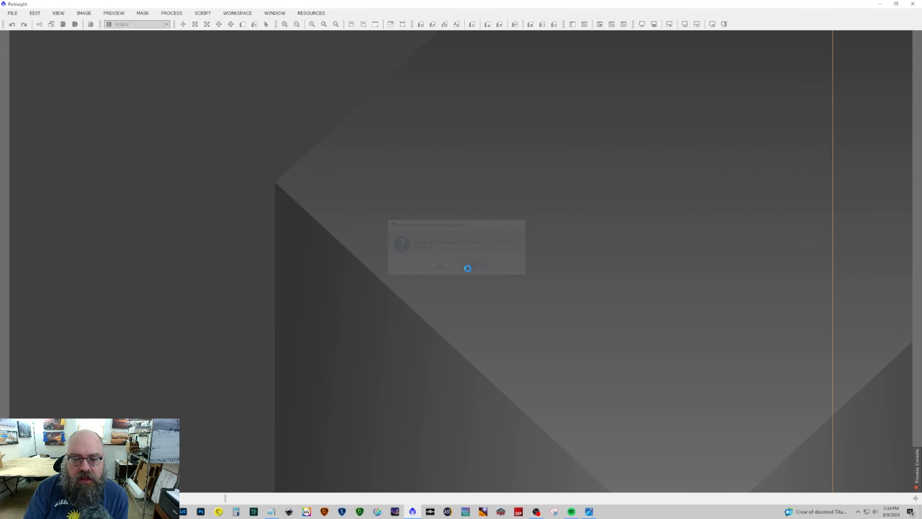
left_click(12, 12)
left_click(22, 28)
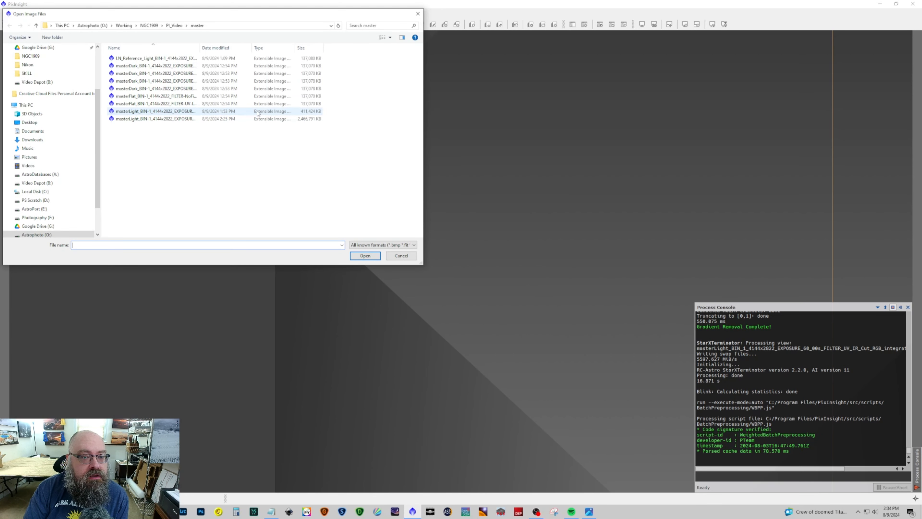
double_click(225, 113)
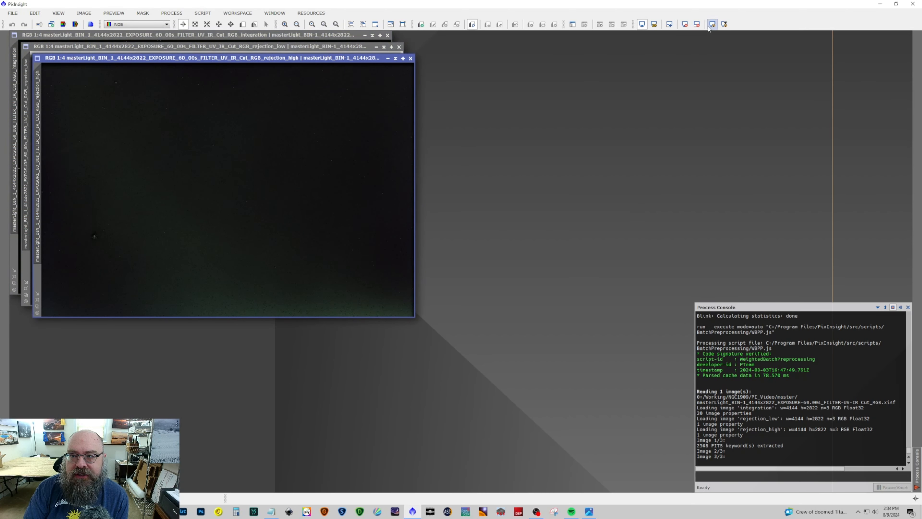
Step: Auto-stretch the rejection_high map to inspect it for structure, and close it
left_click(711, 25)
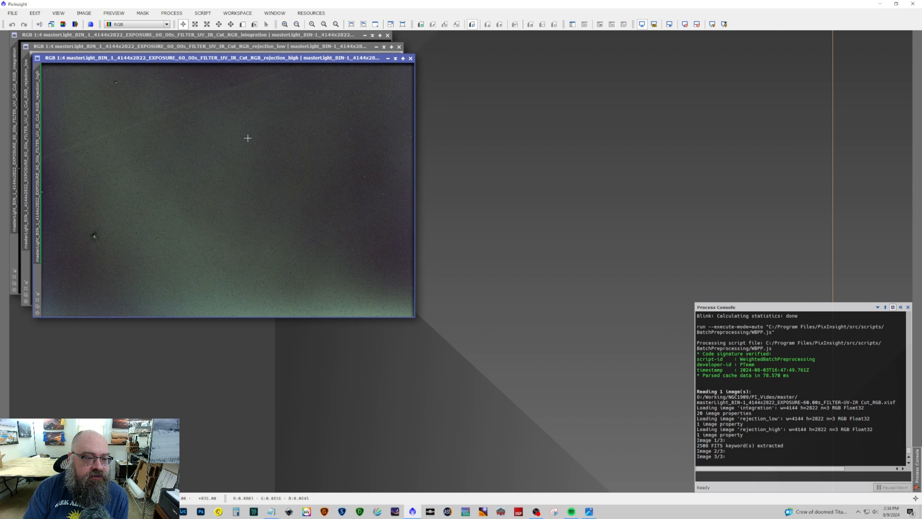
left_click(410, 58)
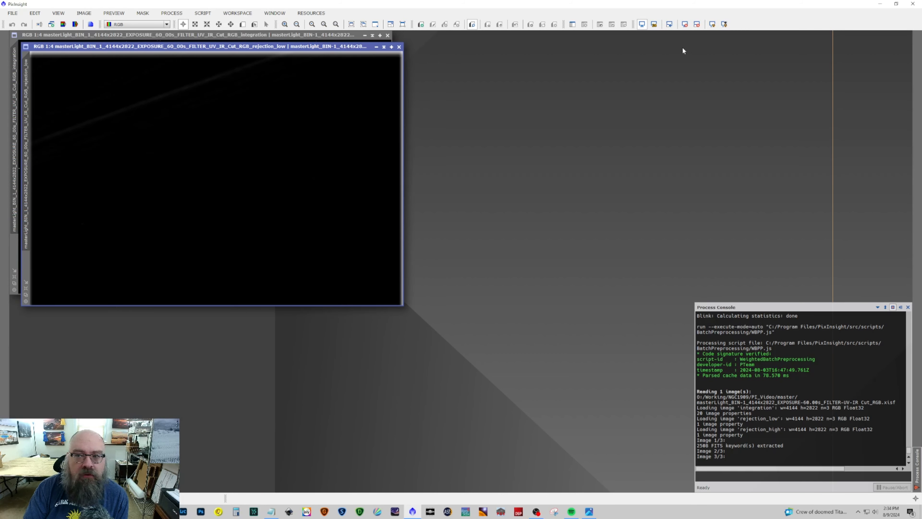
Step: Inspect the rejection_low map auto-stretched, both as it is and inverted, and close it without saving
left_click(711, 25)
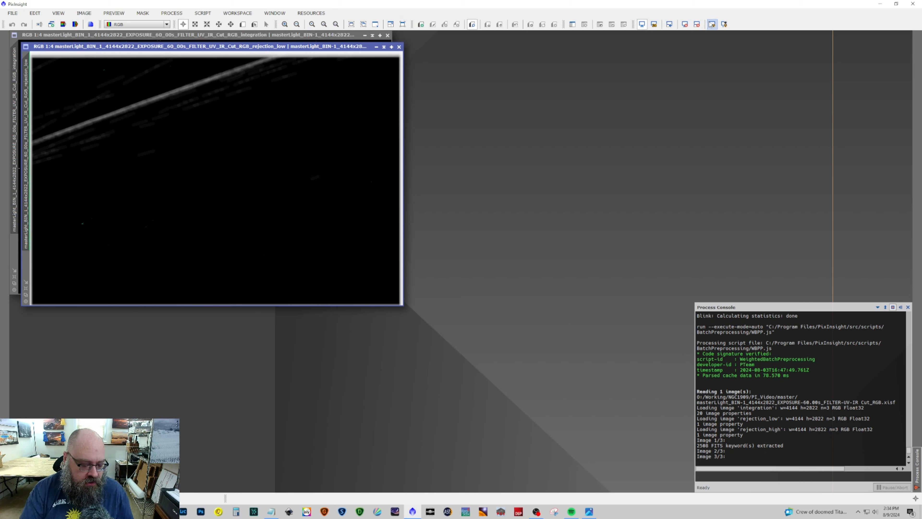
key("ctrl+i")
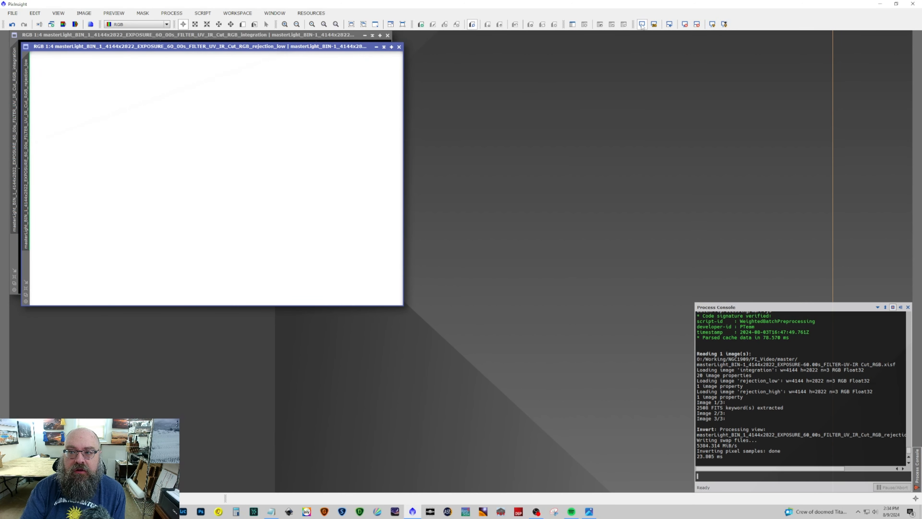
left_click(712, 25)
scroll(342, 114, "down", 1)
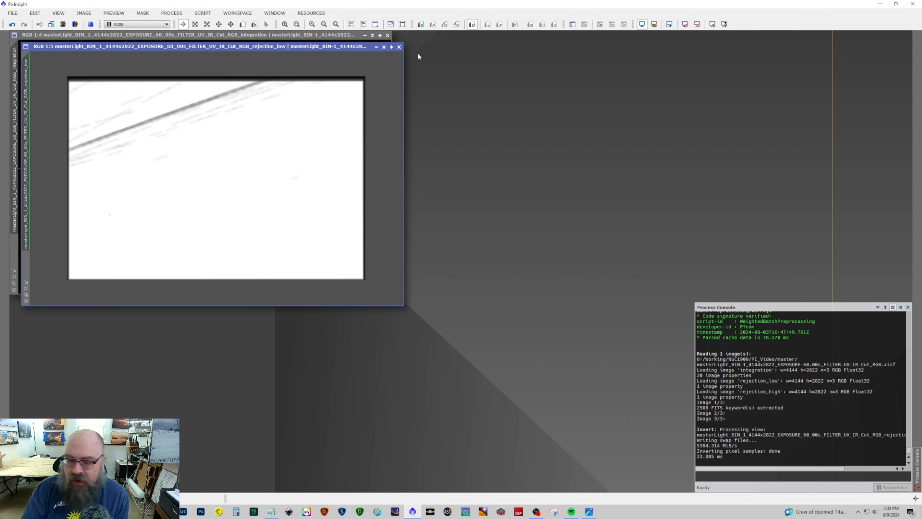
left_click(398, 47)
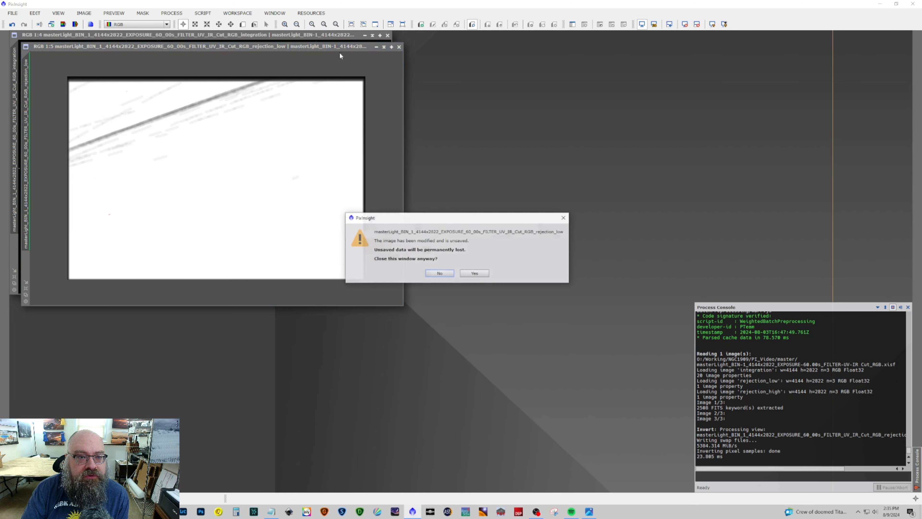
left_click(468, 274)
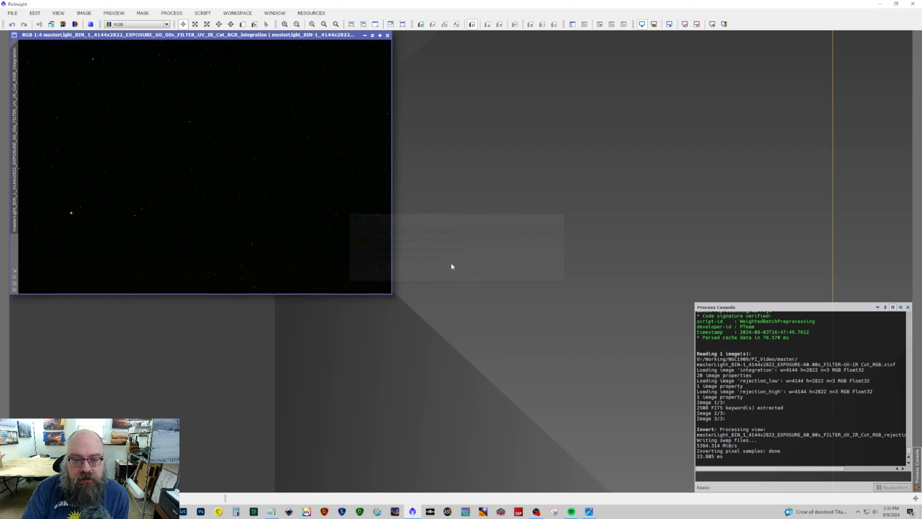
Step: Move the integration image to the middle of the workspace and auto-stretch its display
left_click_drag(299, 36, 487, 102)
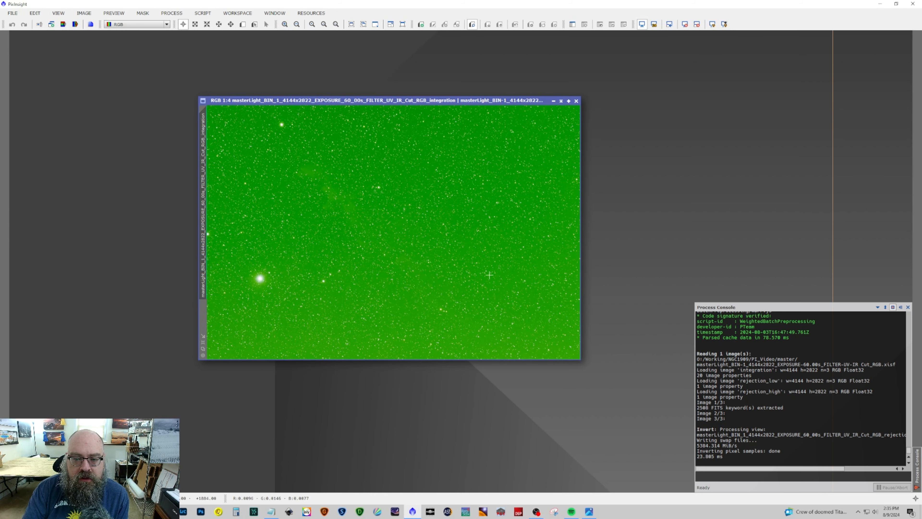
Step: Enlarge the integration image's window and run AutoLinearFit on the image with the green channel as reference
left_click_drag(580, 359, 640, 416)
left_click(203, 13)
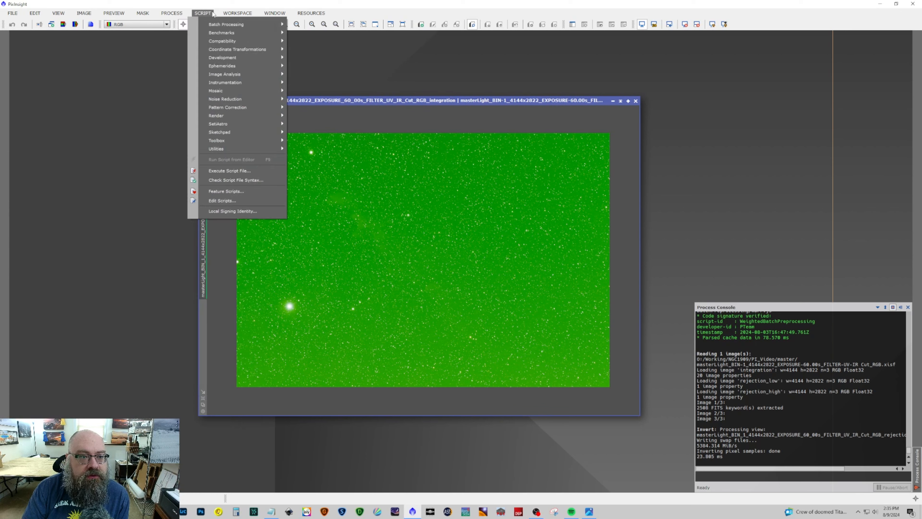
mouse_move(237, 141)
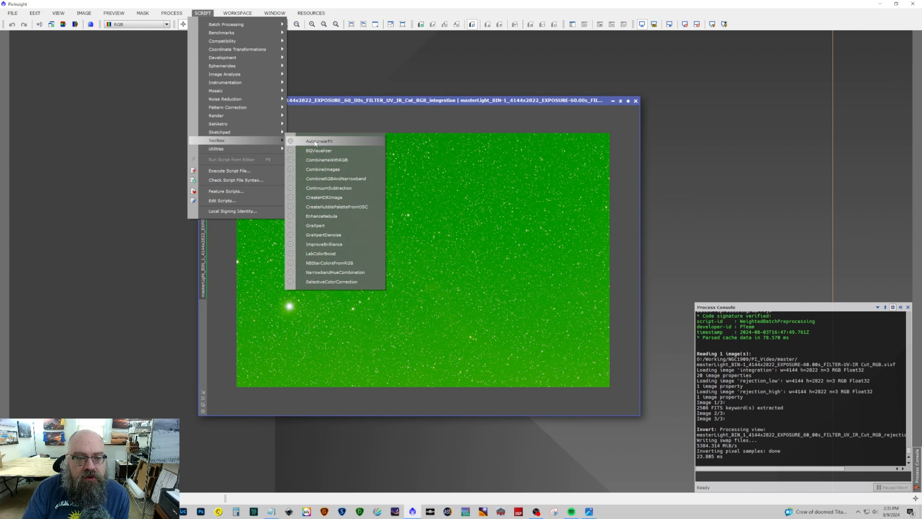
left_click(314, 142)
left_click(467, 261)
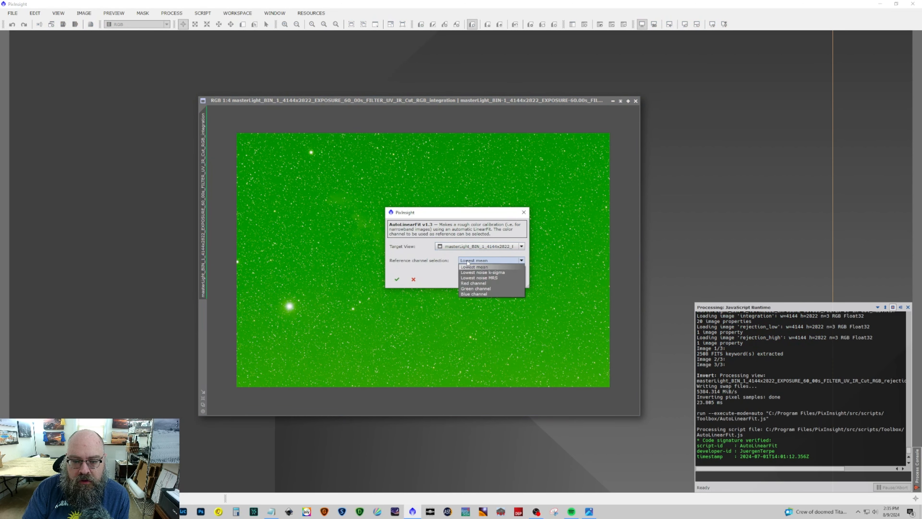
left_click(476, 289)
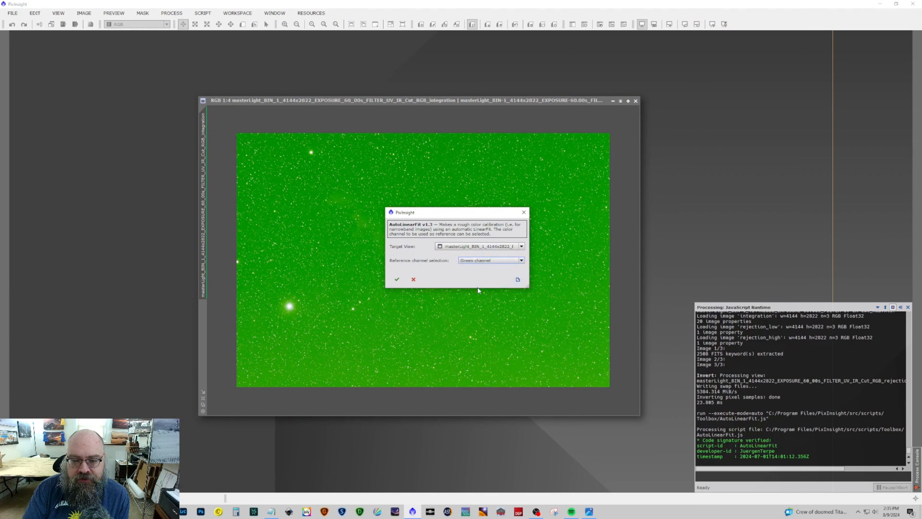
left_click(397, 279)
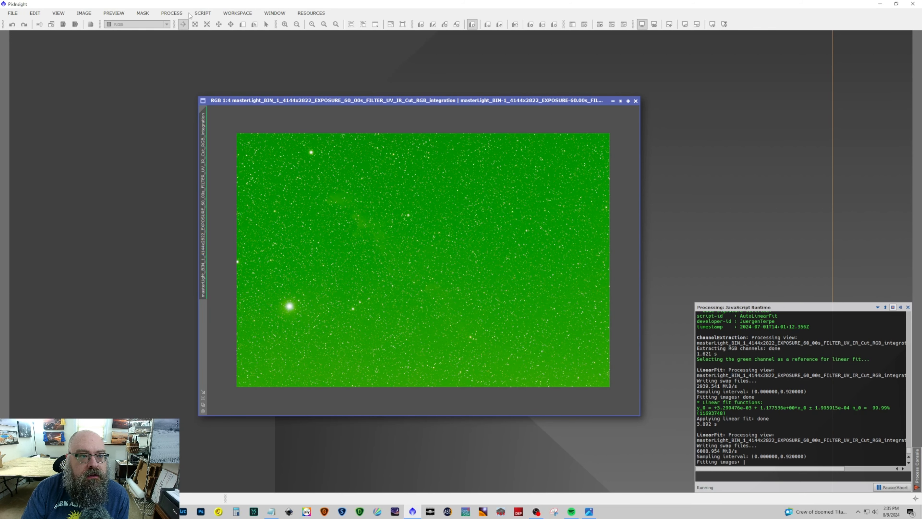
Step: Trim the thin edge border off the integration image with DynamicCrop, keeping about 4084 × 2764 pixels, and close the tool
left_click(172, 13)
mouse_move(197, 24)
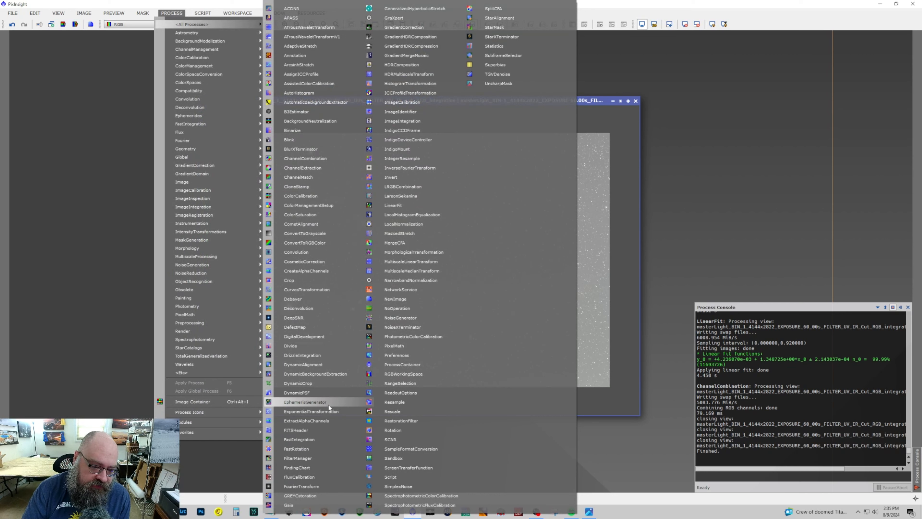
left_click(333, 384)
left_click_drag(606, 384, 239, 135)
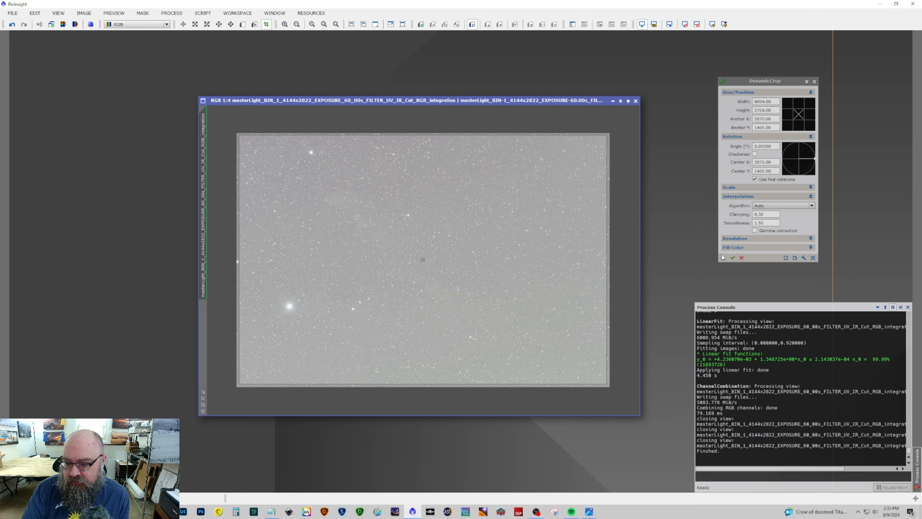
left_click(732, 258)
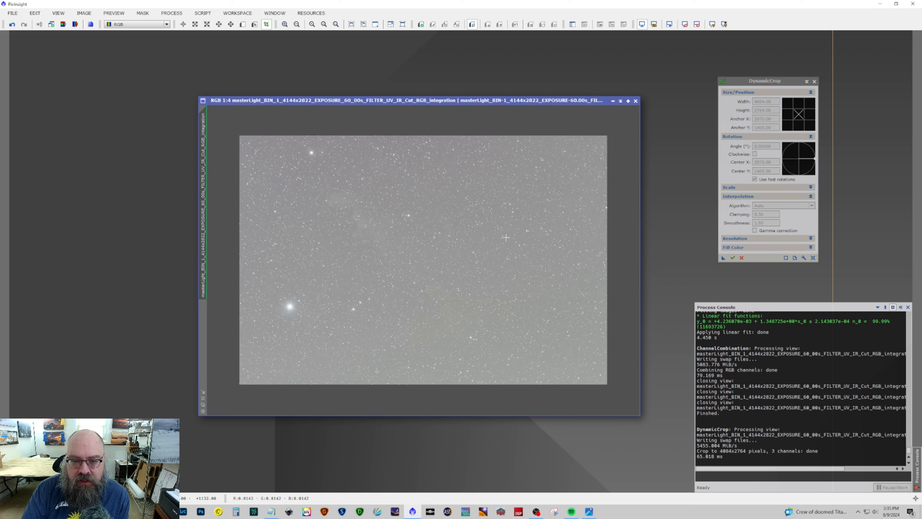
left_click(814, 81)
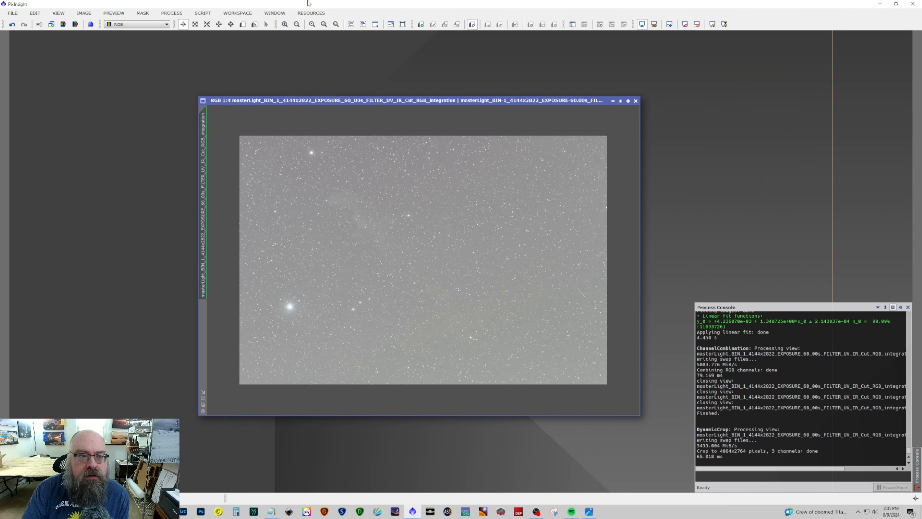
Step: Remove the gradient from the integration image with the Automatic DBE script, replacing the target image
left_click(202, 13)
mouse_move(276, 124)
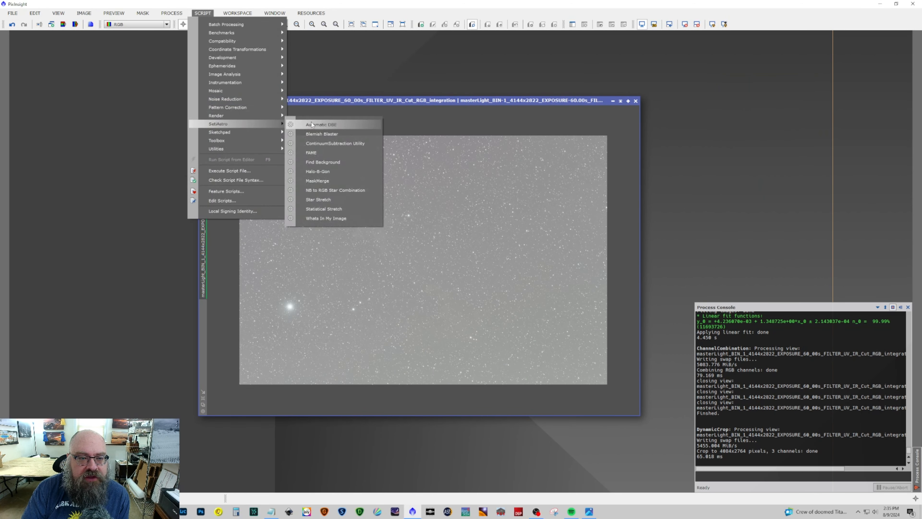
left_click(321, 124)
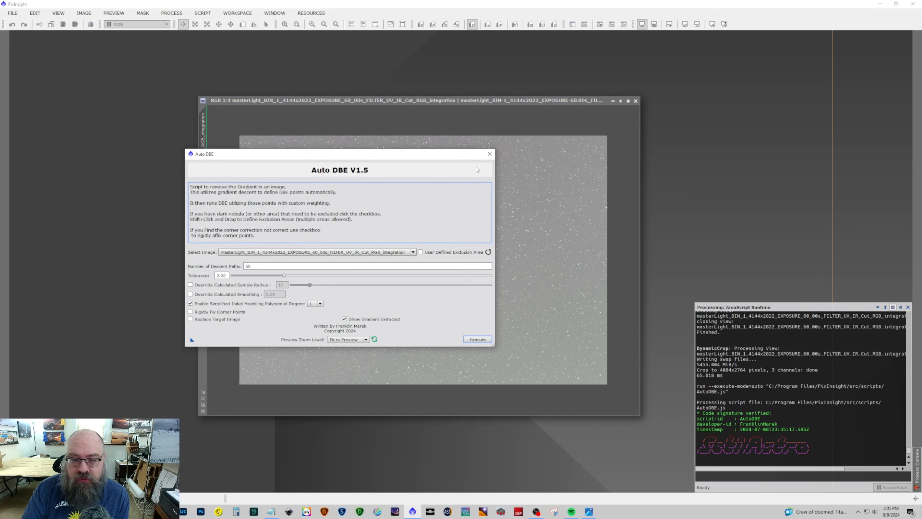
left_click(191, 319)
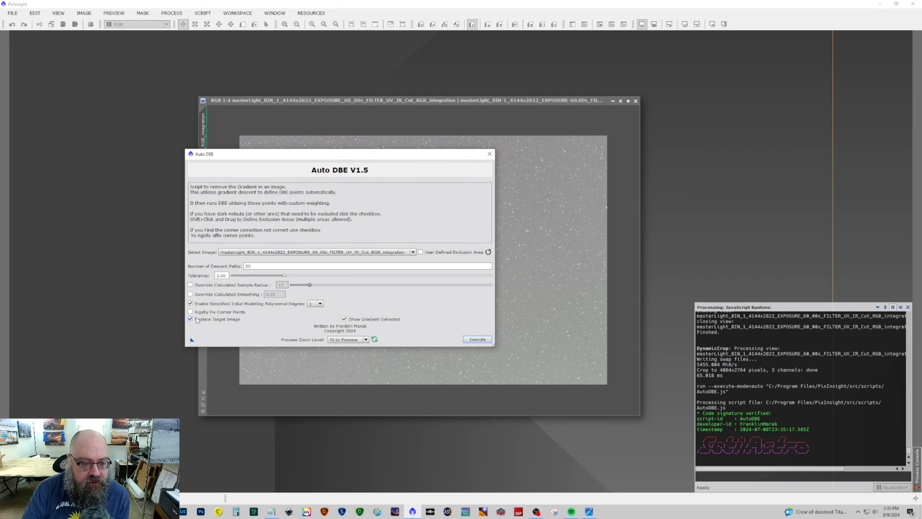
left_click(477, 339)
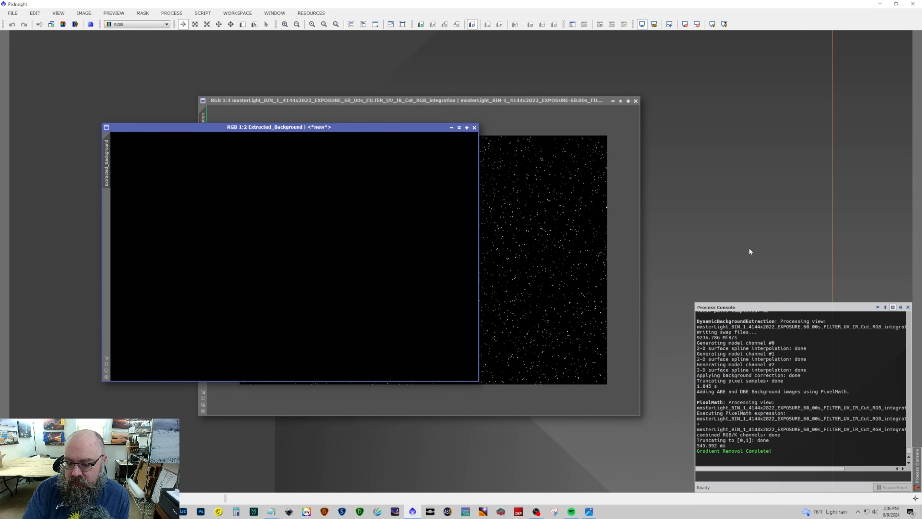
Step: Close the extracted background image and recompute the auto-stretch of the integration image's display
left_click(474, 128)
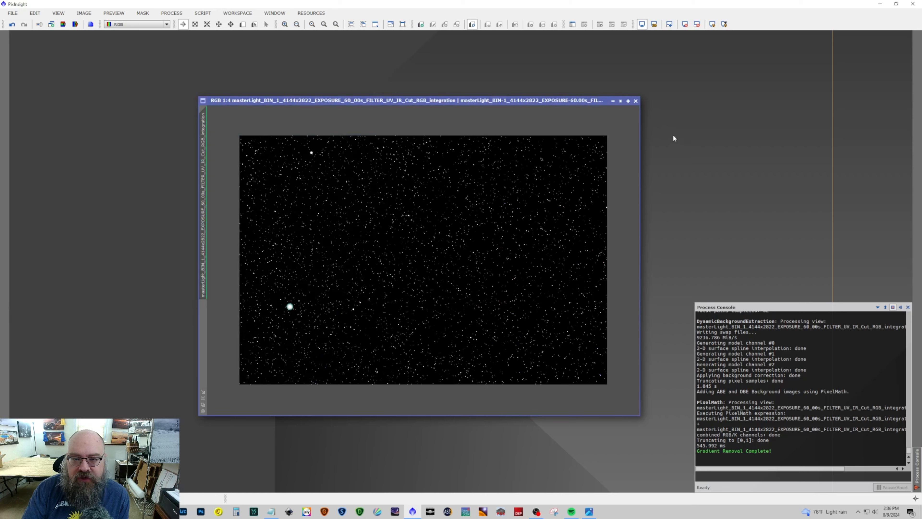
left_click(712, 25)
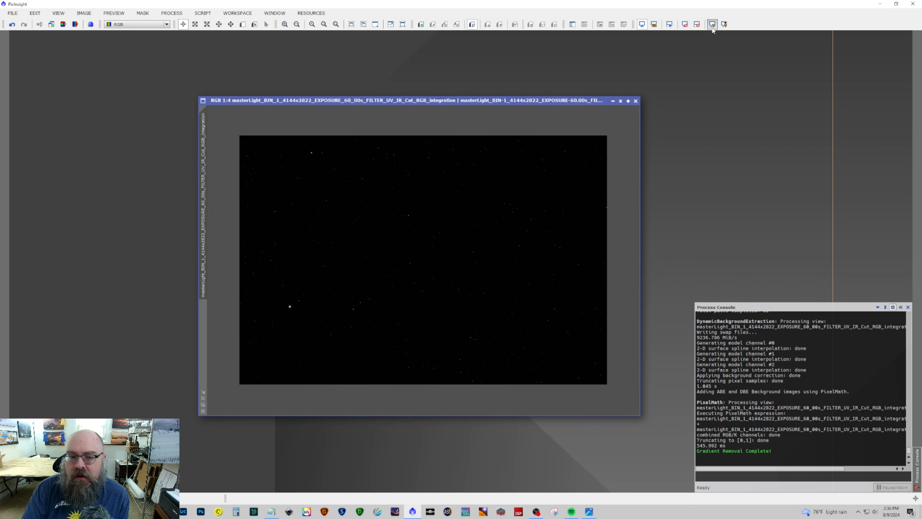
left_click(712, 24)
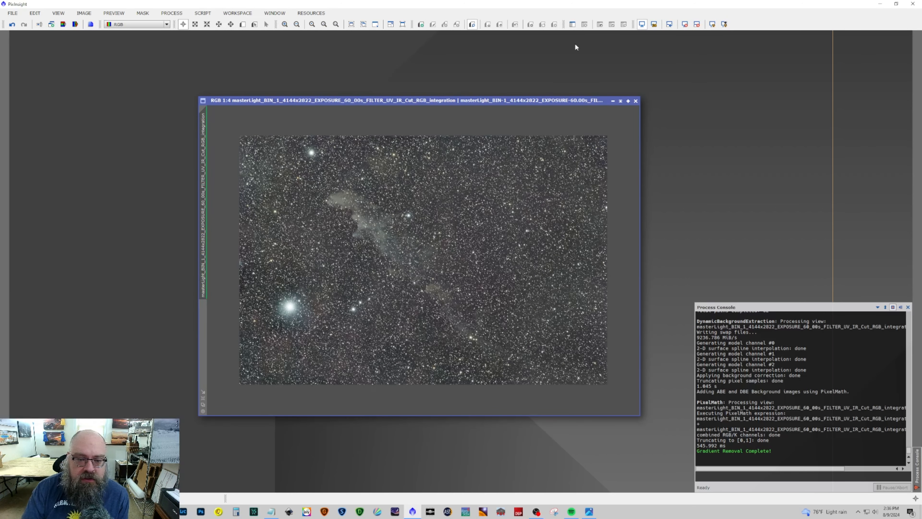
Step: Remove the stars from the integration image with StarXTerminator, without generating a star image
left_click(171, 13)
mouse_move(190, 25)
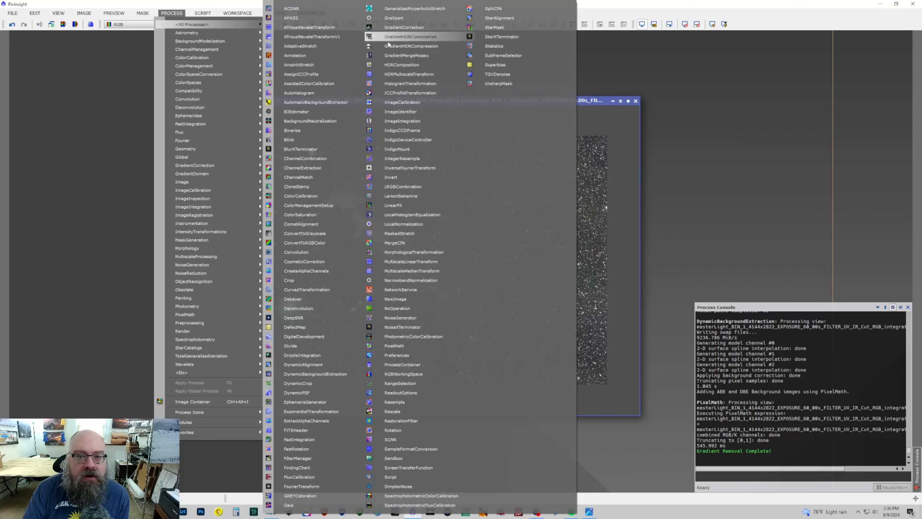
left_click(505, 41)
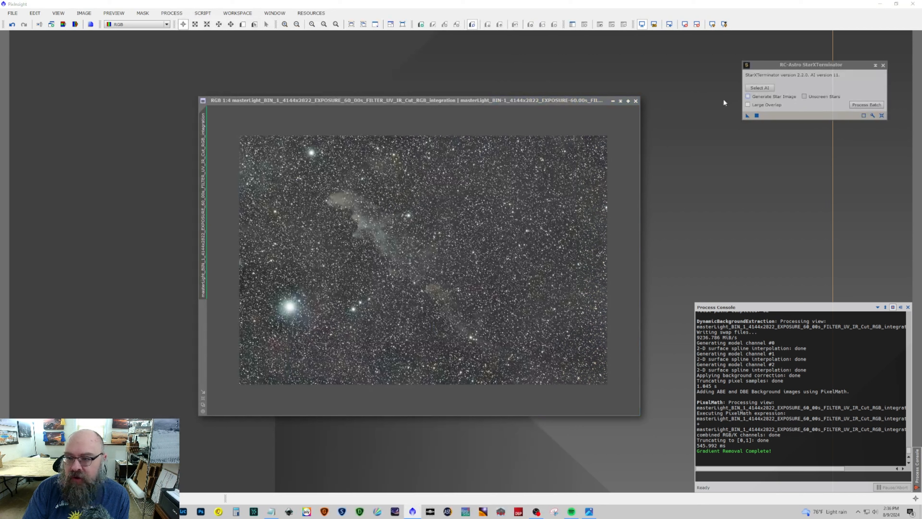
left_click_drag(746, 115, 381, 214)
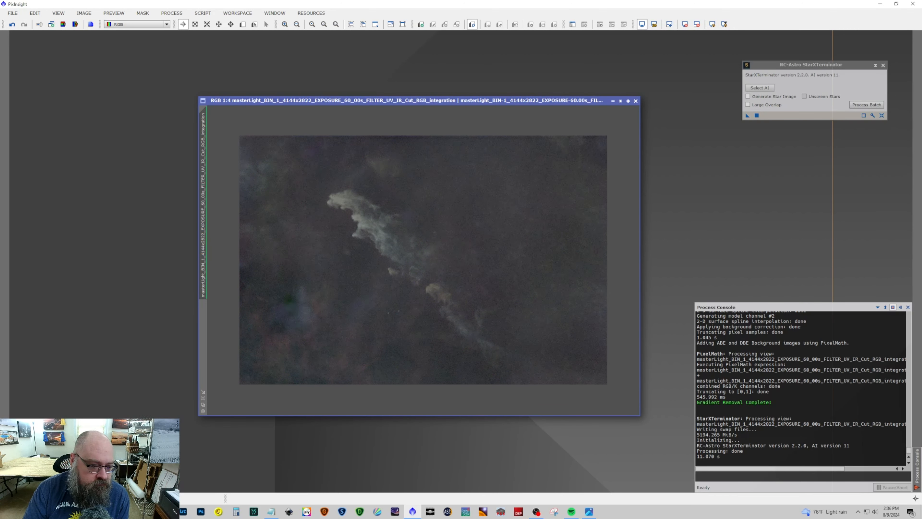
Step: Open the image "working with trail" from the NGC1909 folder in the integration image's workspace
left_click(48, 498)
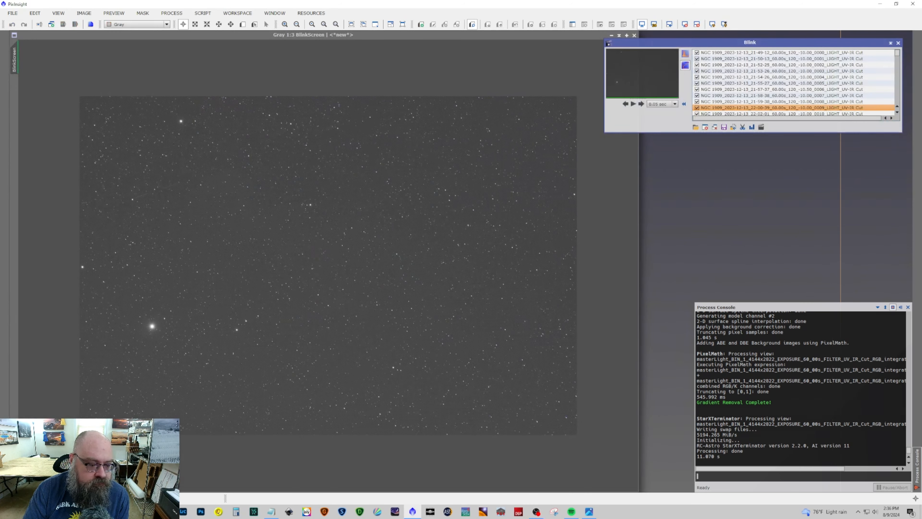
left_click(22, 498)
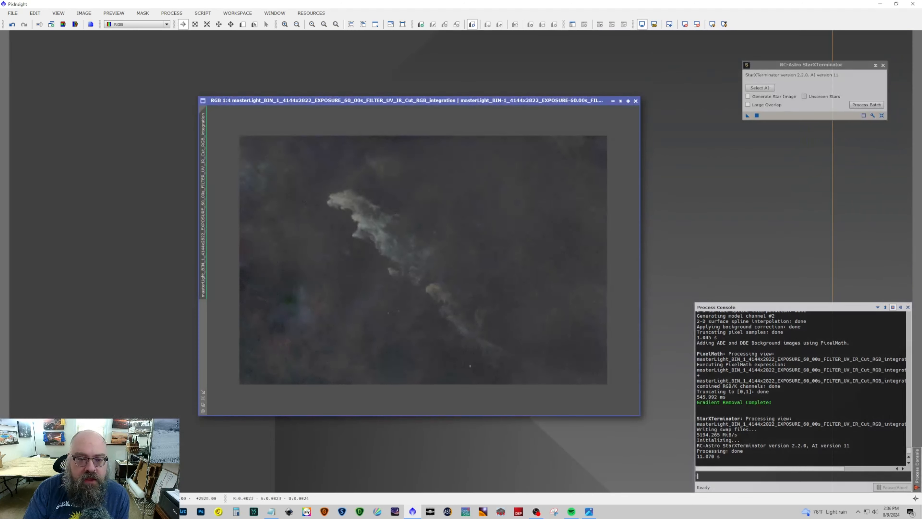
left_click(12, 13)
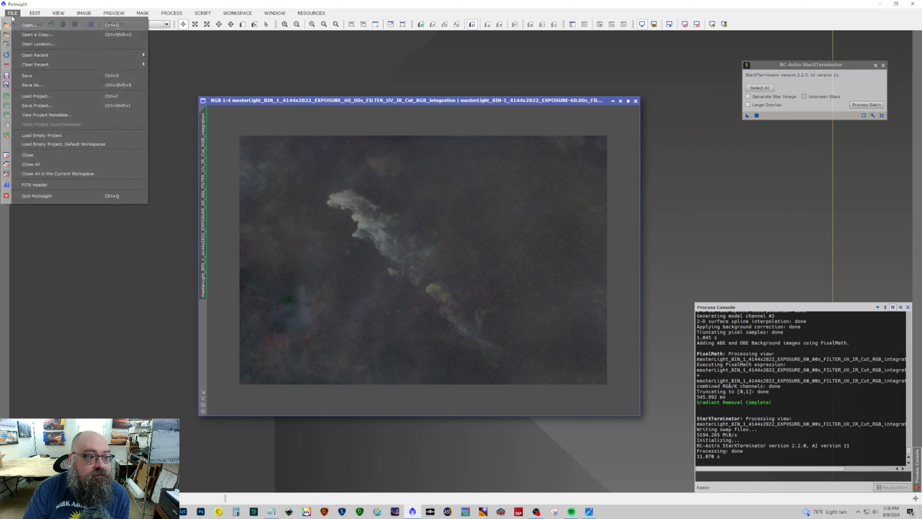
left_click(29, 26)
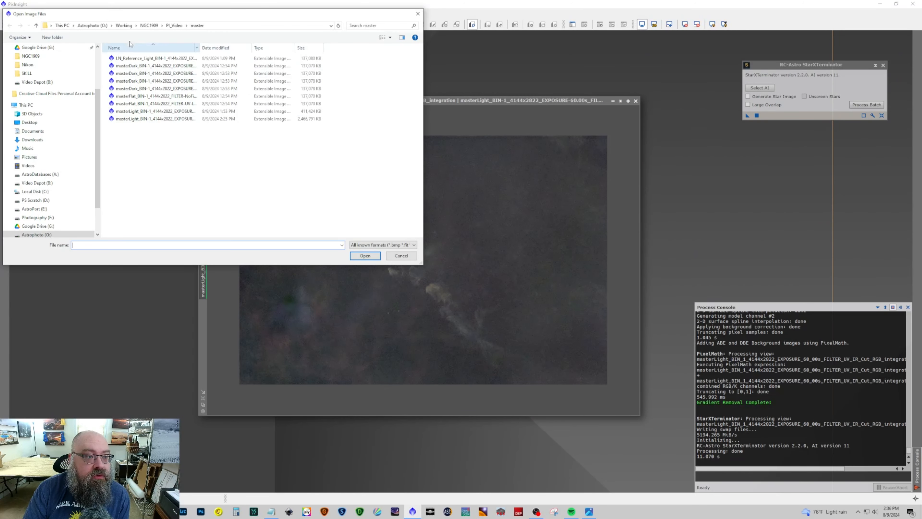
left_click(149, 27)
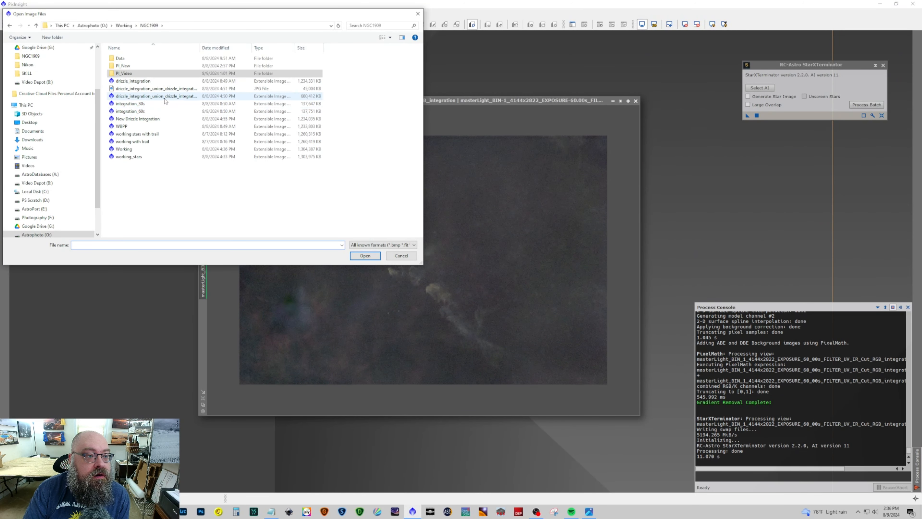
double_click(158, 141)
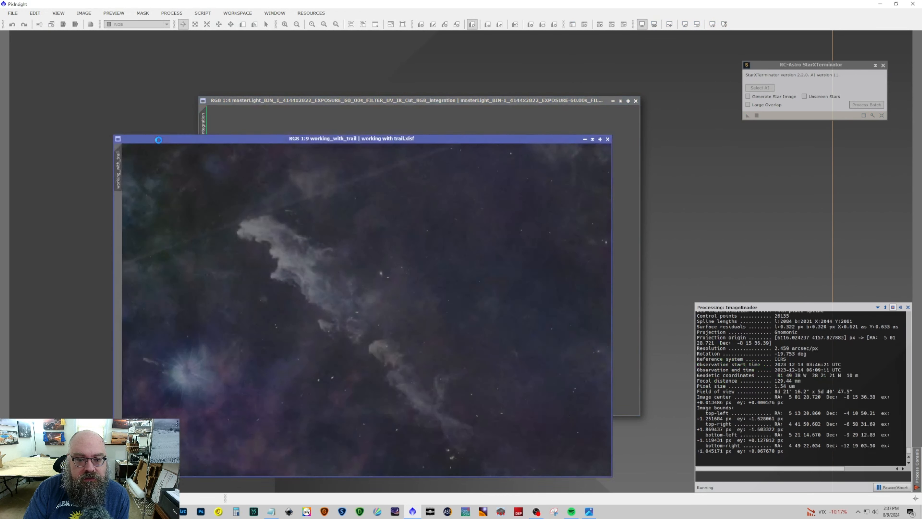
Step: Arrange the integration image and the working_with_trail image side by side to compare the trail area around the nebula
left_click_drag(465, 104, 656, 55)
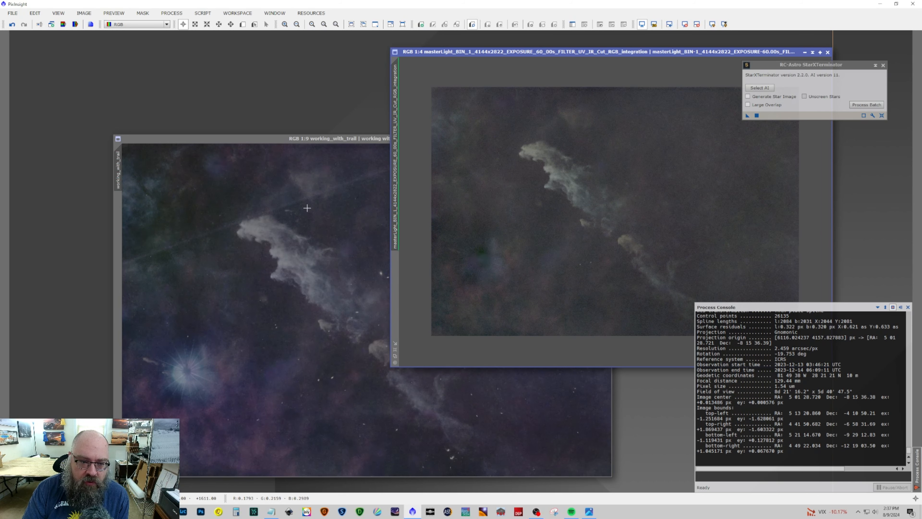
left_click_drag(352, 142, 249, 156)
left_click_drag(558, 52, 526, 35)
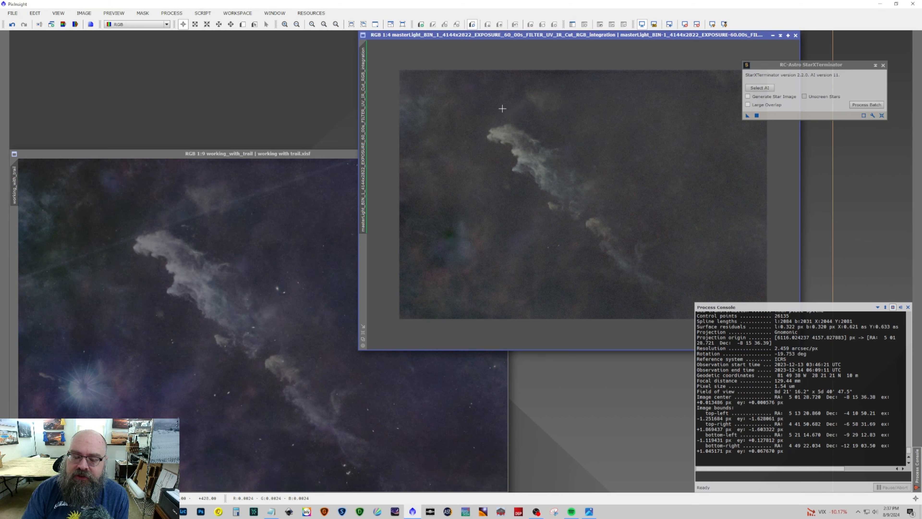
Step: Reopen WeightedBatchPreprocessing, review the light frames' image integration and rejection settings, and exit the script
left_click(202, 13)
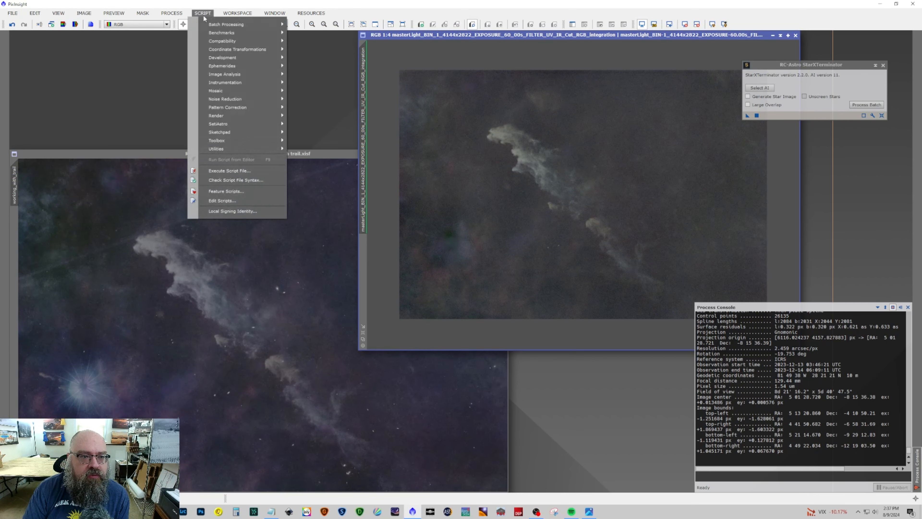
mouse_move(206, 23)
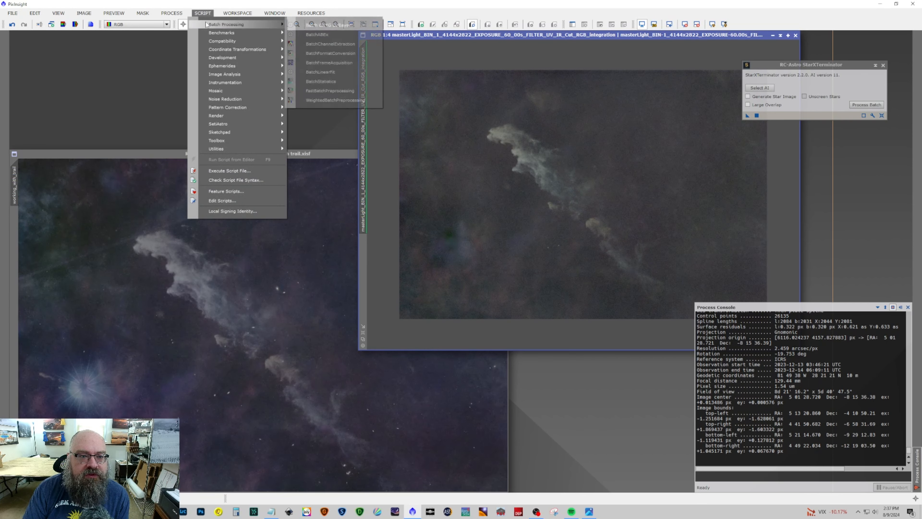
left_click(338, 102)
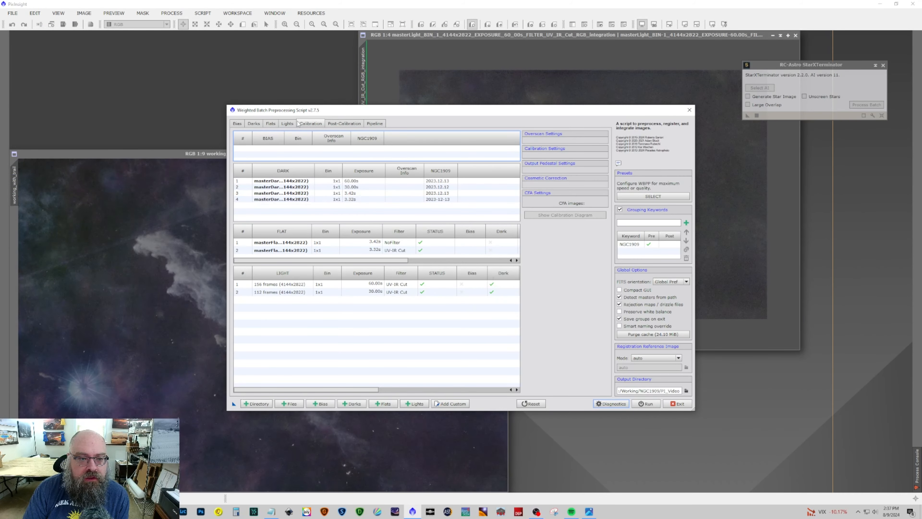
left_click(286, 123)
left_click(545, 385)
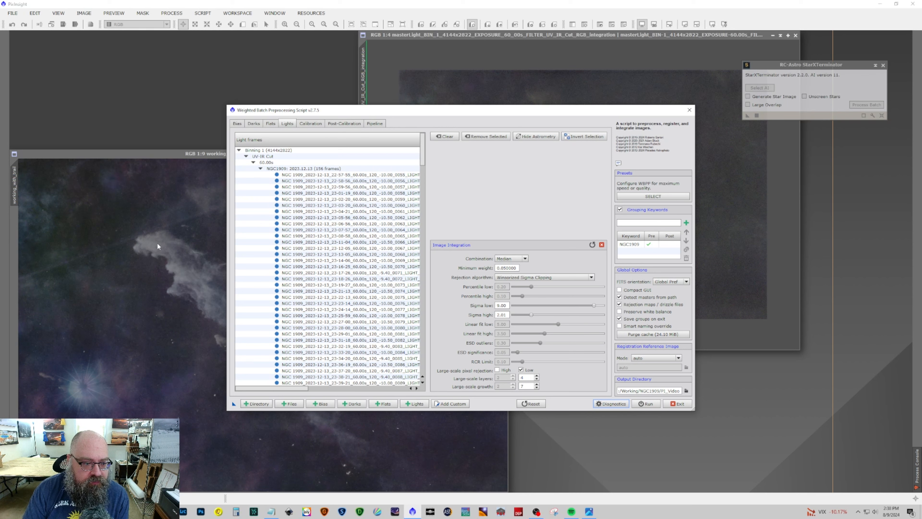
left_click(677, 404)
left_click(474, 266)
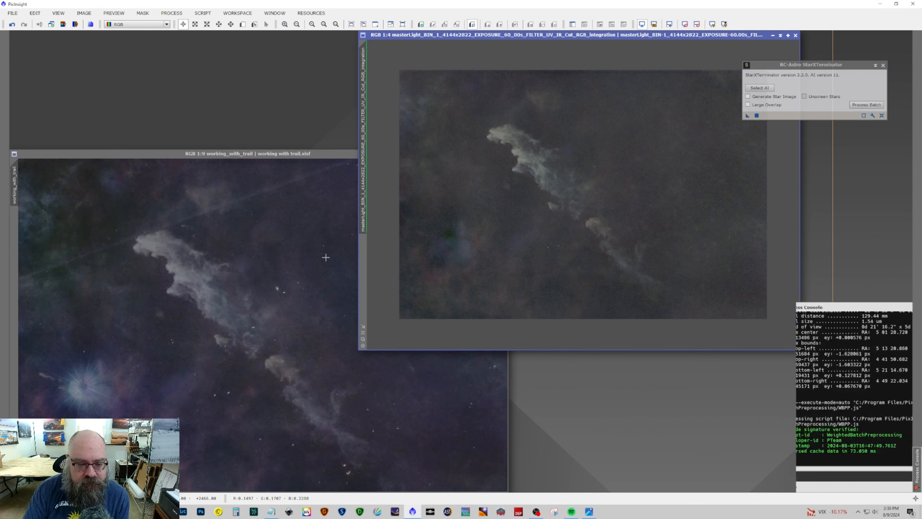